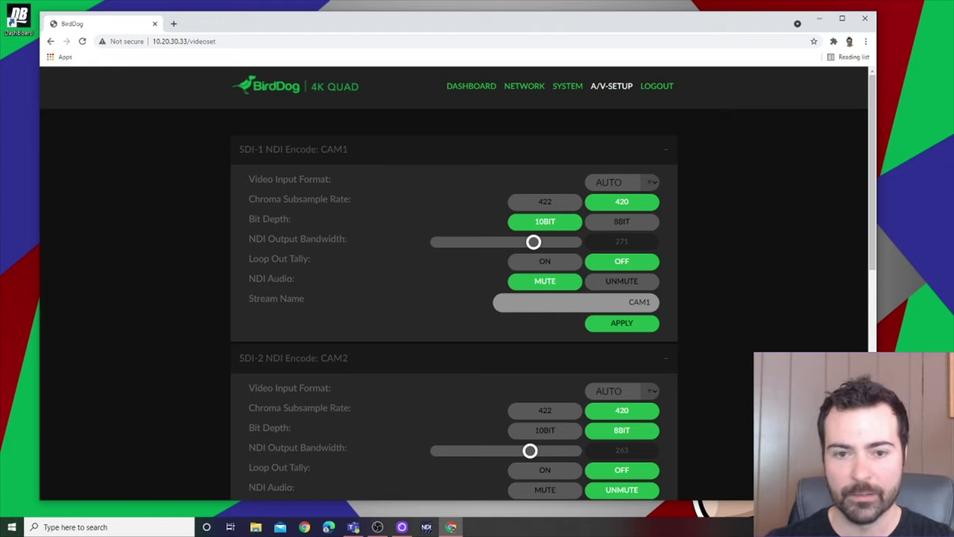
Step: Load the second BirdDog unit at 10.20.30.34 in the browser, then minimize the browser
left_click(187, 41)
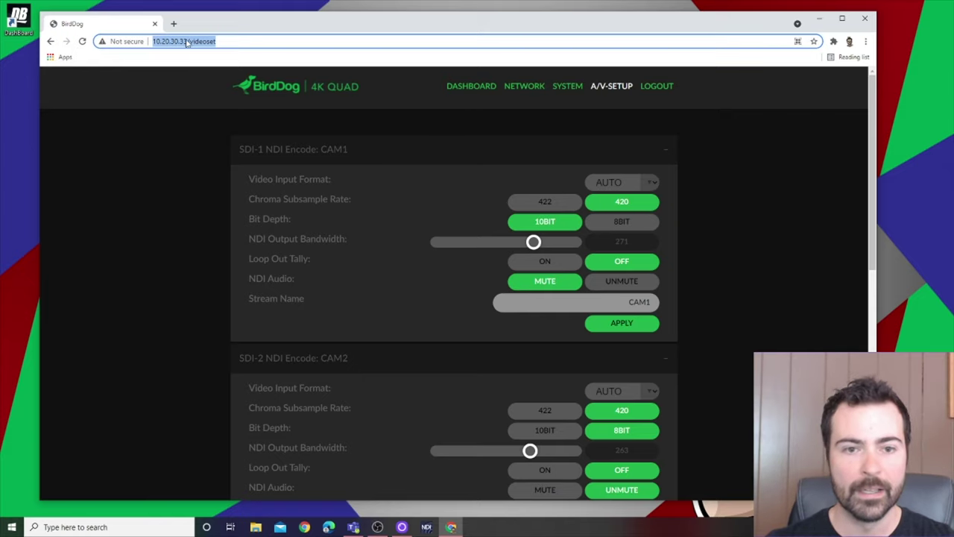
left_click(187, 41)
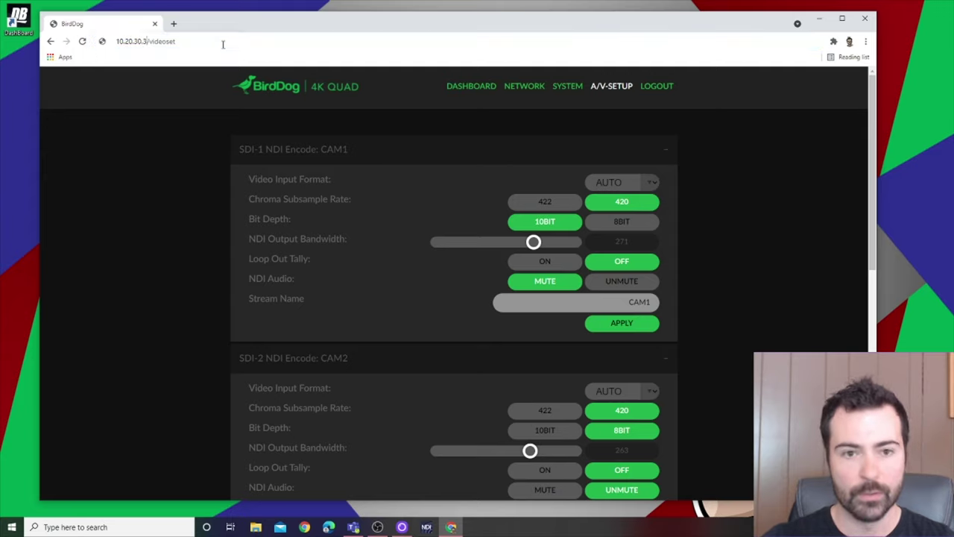
key("BackSpace")
type("4")
key("Return")
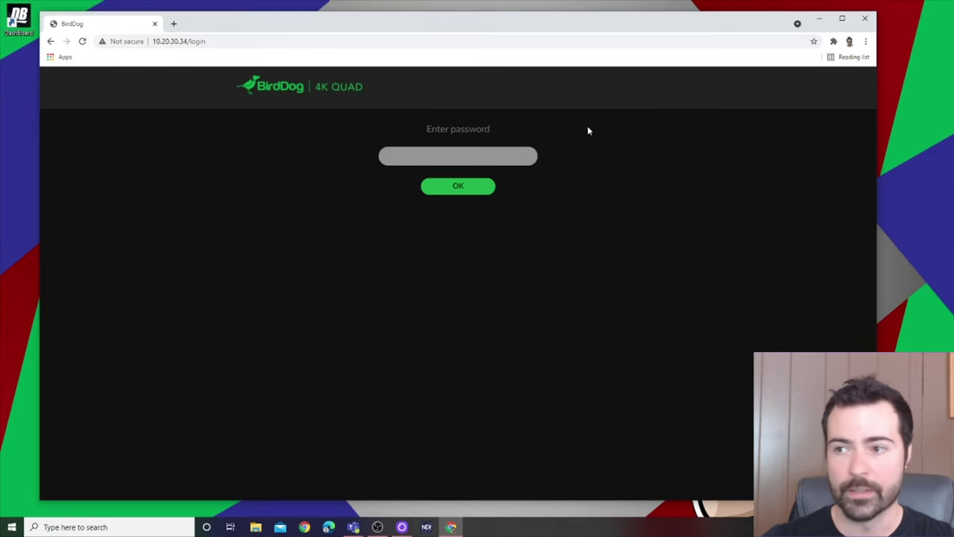
left_click(818, 18)
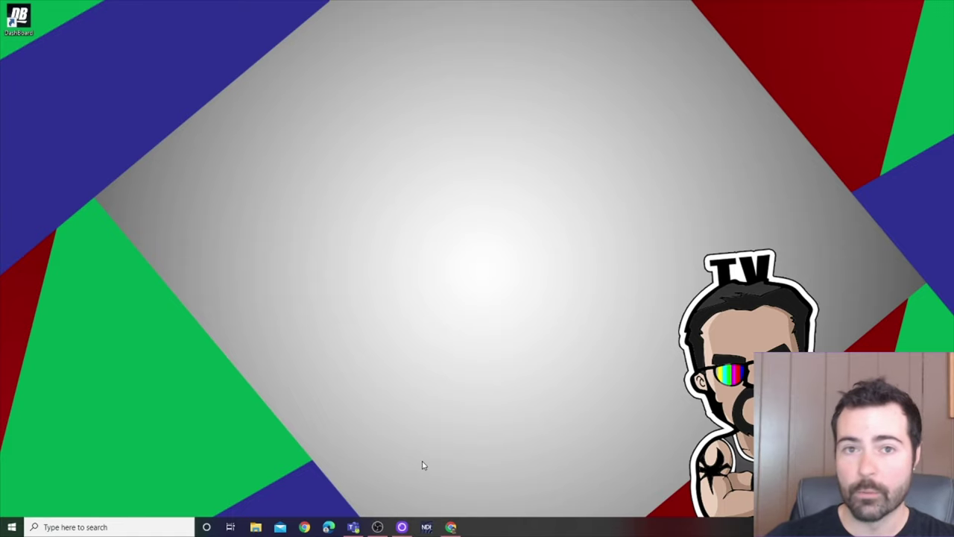
left_click(426, 527)
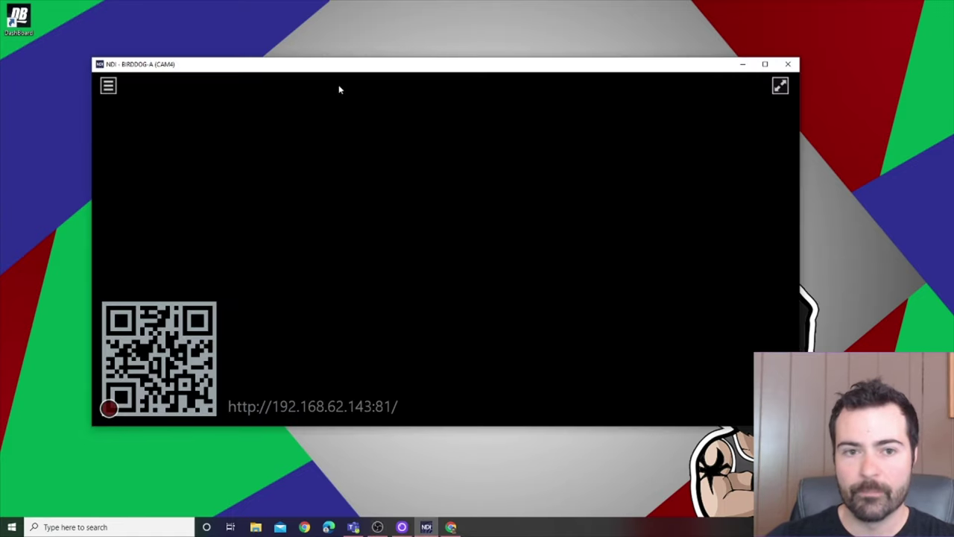
left_click_drag(346, 66, 365, 79)
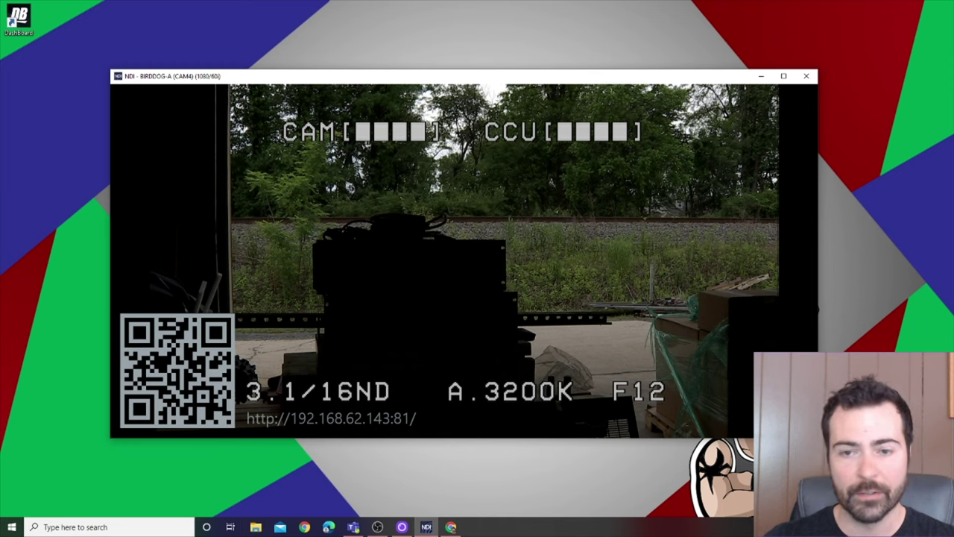
left_click(126, 98)
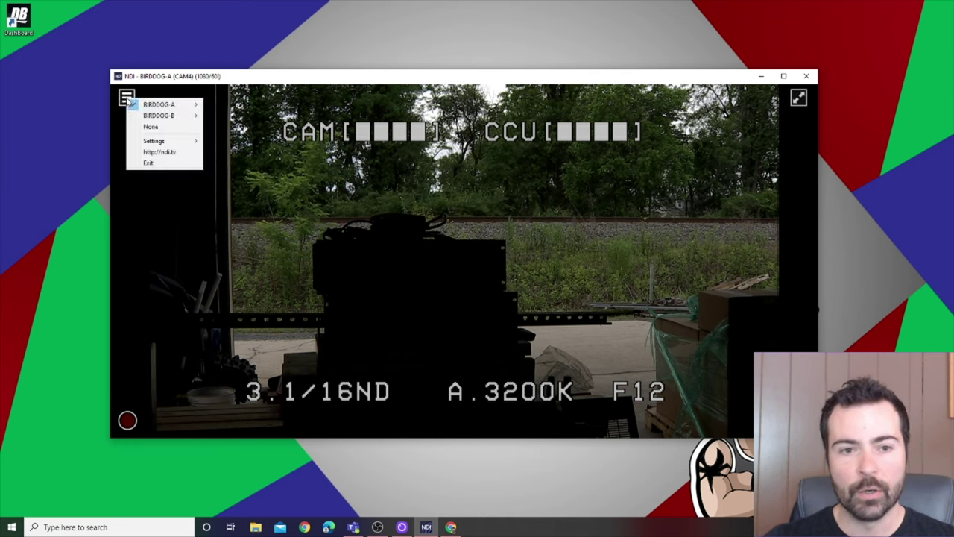
mouse_move(173, 106)
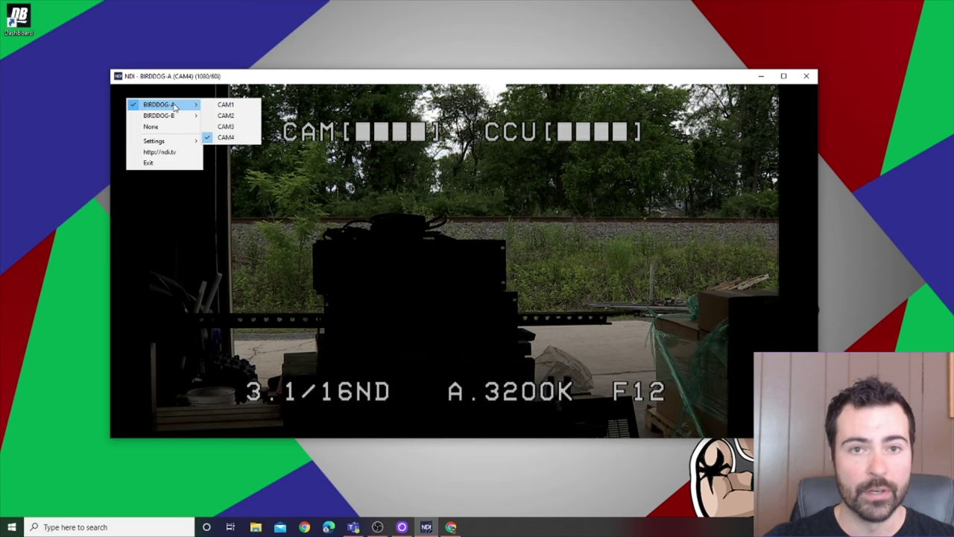
mouse_move(179, 124)
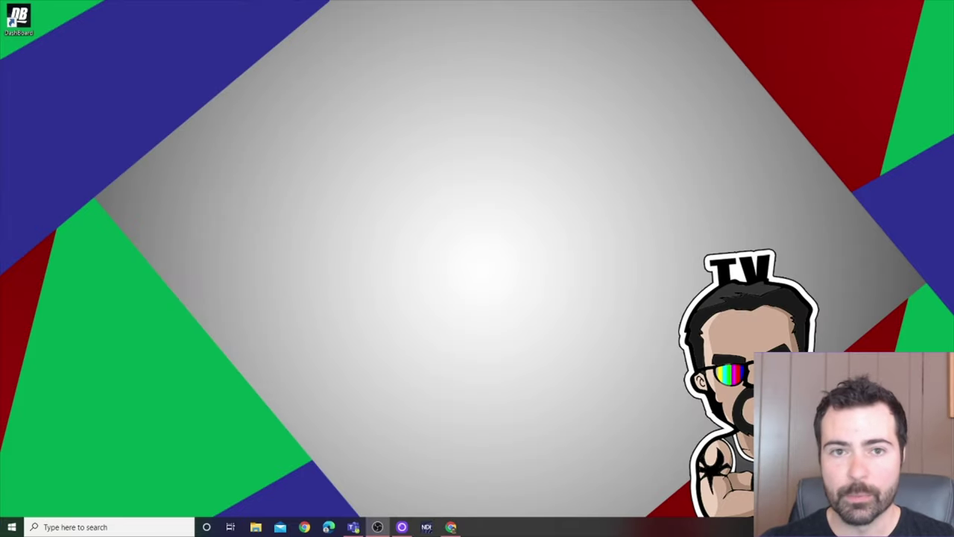
Step: Launch DashBoard and close the Ultritouch and New CustomPanel.grid tabs
double_click(19, 21)
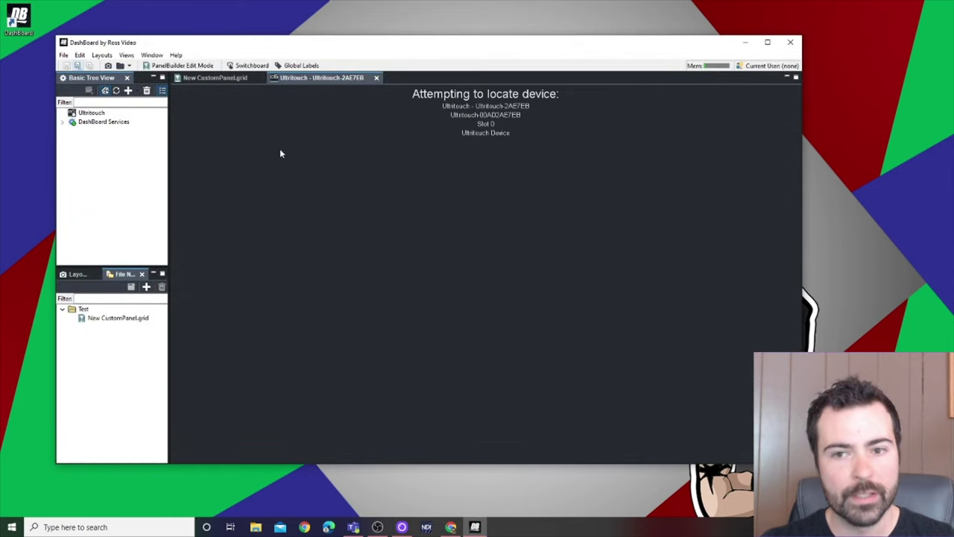
left_click_drag(325, 47, 365, 52)
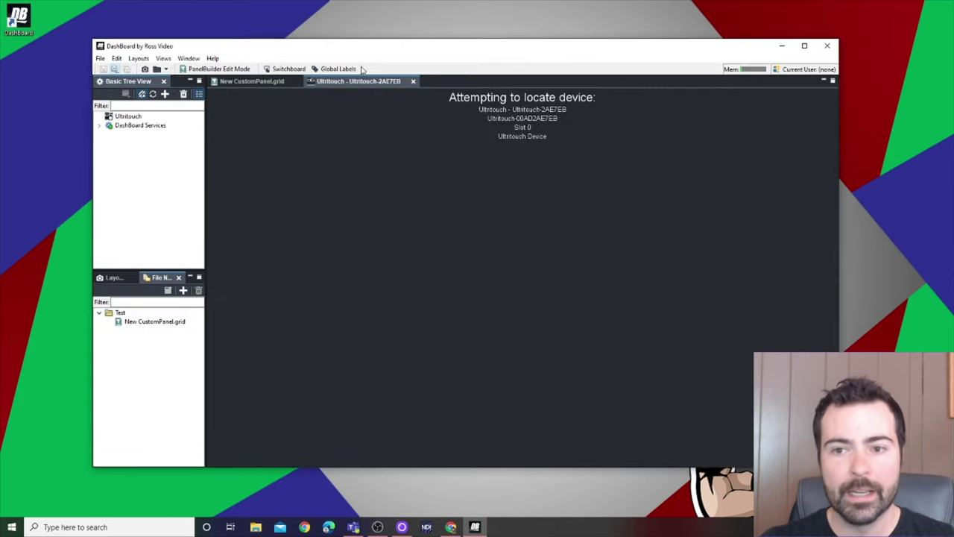
left_click(297, 81)
left_click(317, 81)
left_click_drag(341, 53, 336, 54)
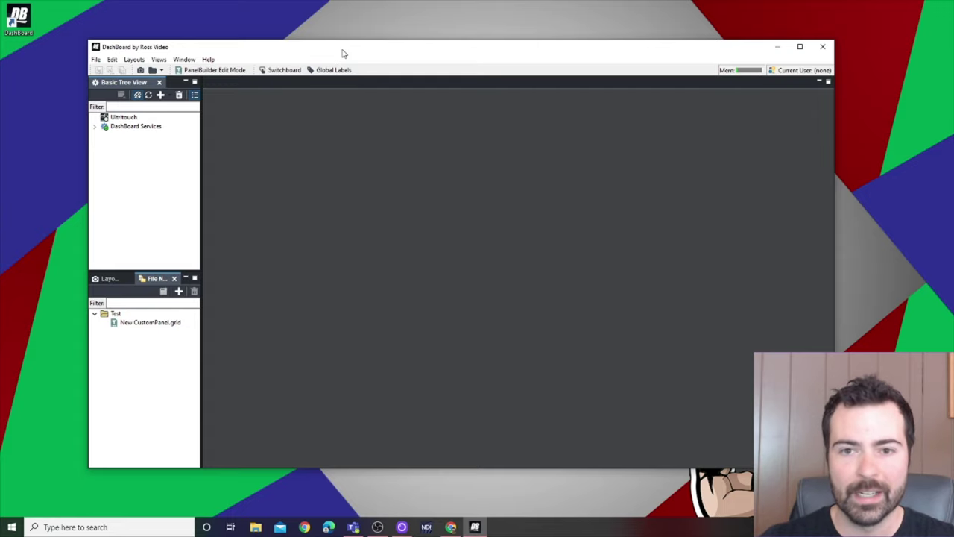
left_click_drag(343, 50, 342, 54)
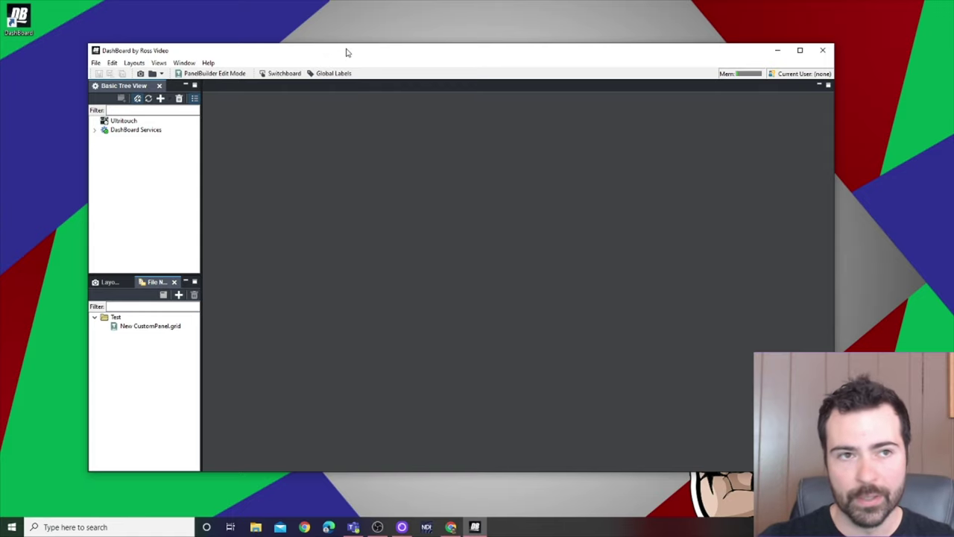
left_click_drag(346, 53, 346, 46)
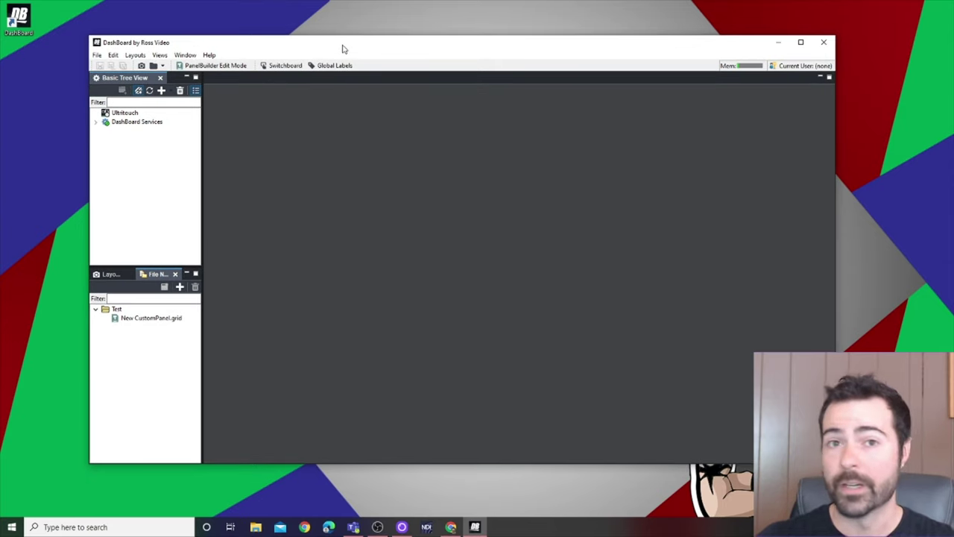
Step: Select the Ultritouch device in the tree and open the File menu
left_click(132, 115)
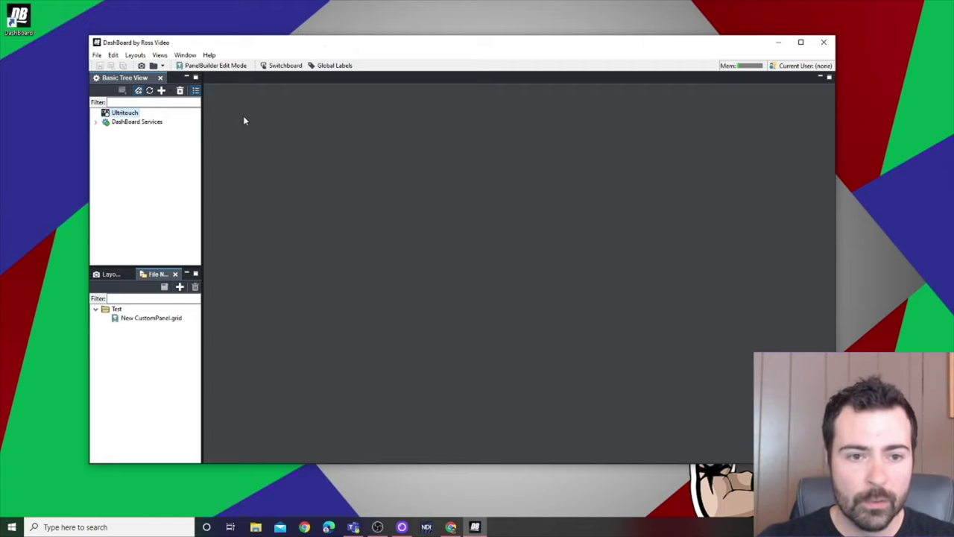
left_click_drag(260, 47, 286, 52)
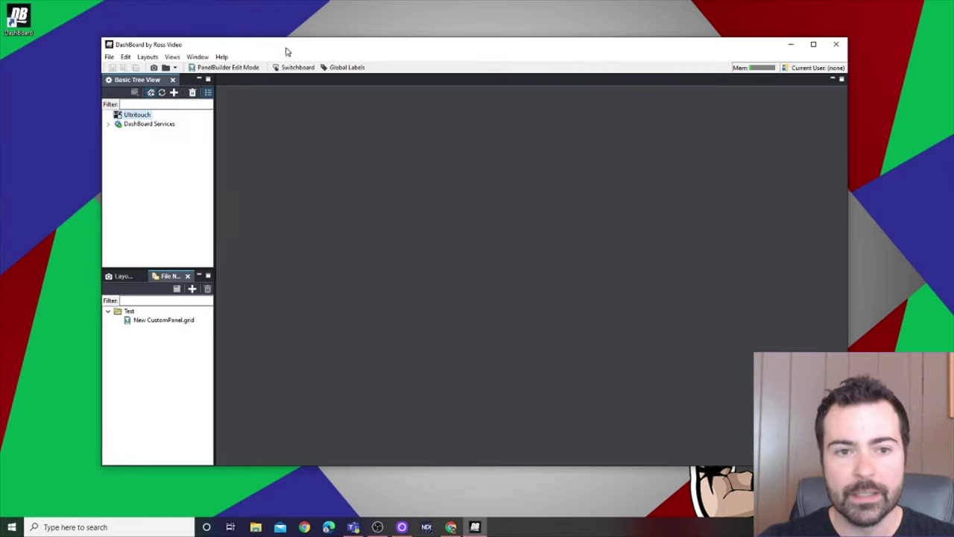
left_click(198, 57)
mouse_move(113, 59)
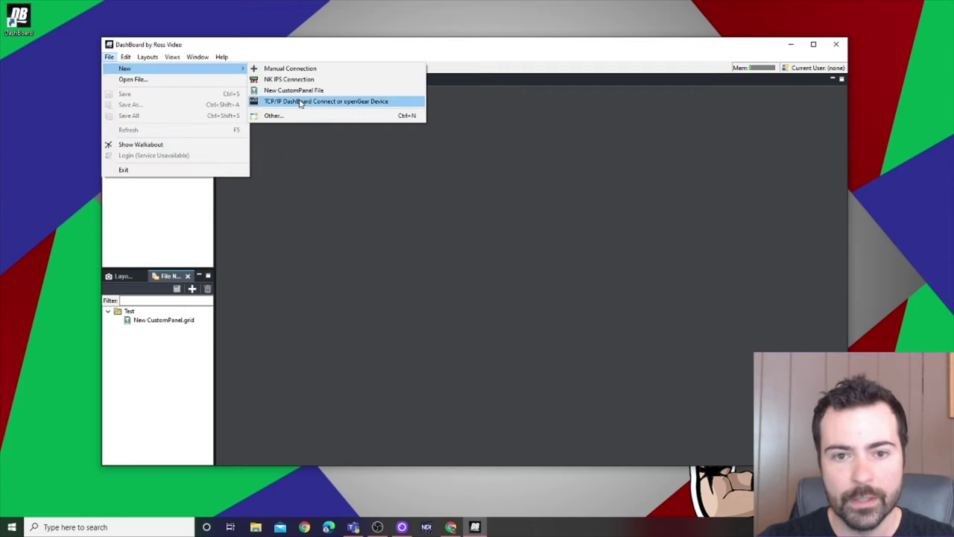
Step: Start a new custom panel named Hermes1VideoPanel using the Ultritouch 2 Panel template
left_click(302, 91)
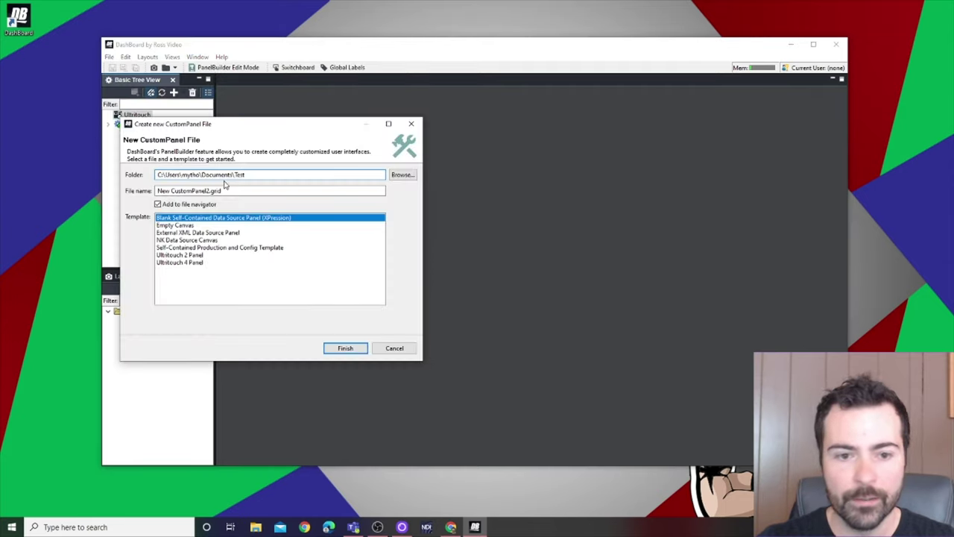
left_click_drag(208, 191, 107, 191)
key("BackSpace")
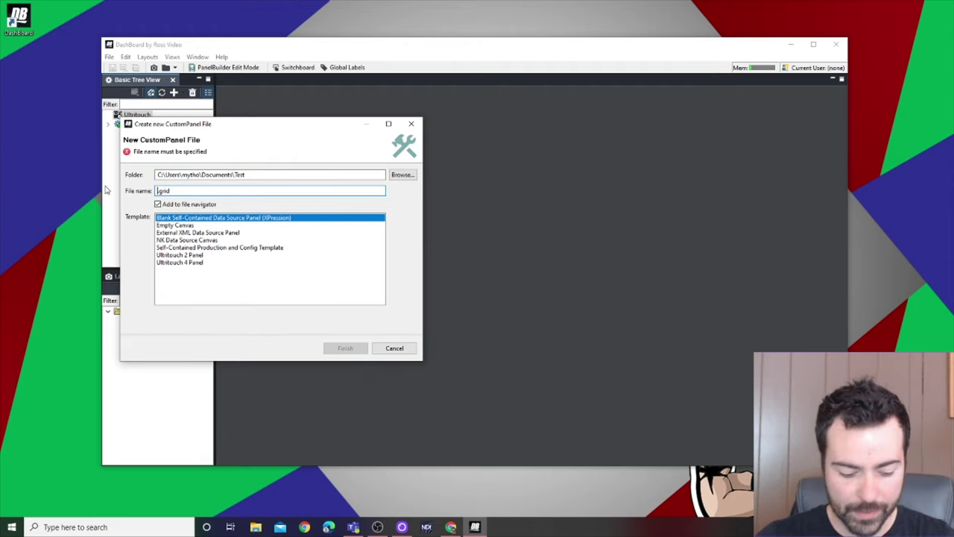
type("Hermes")
type("s")
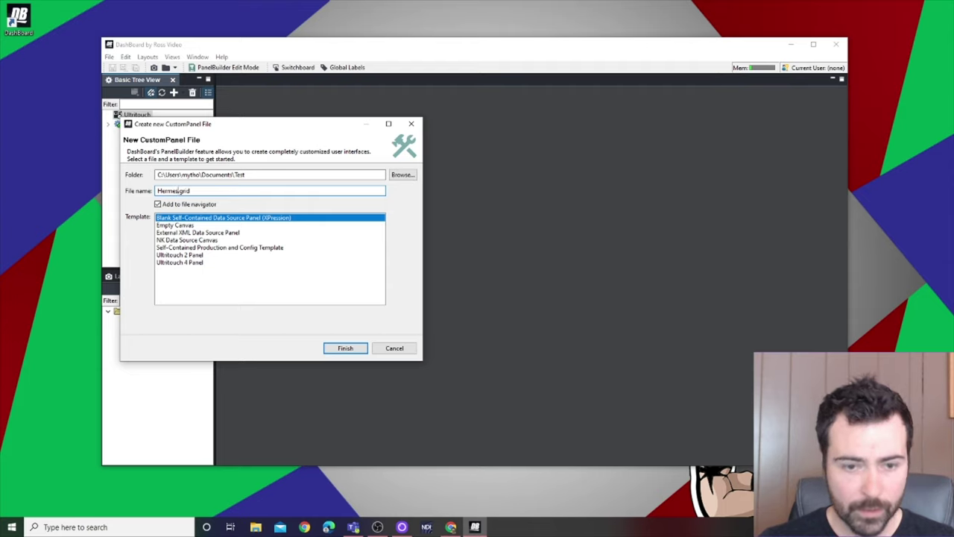
type("1VideoPanel")
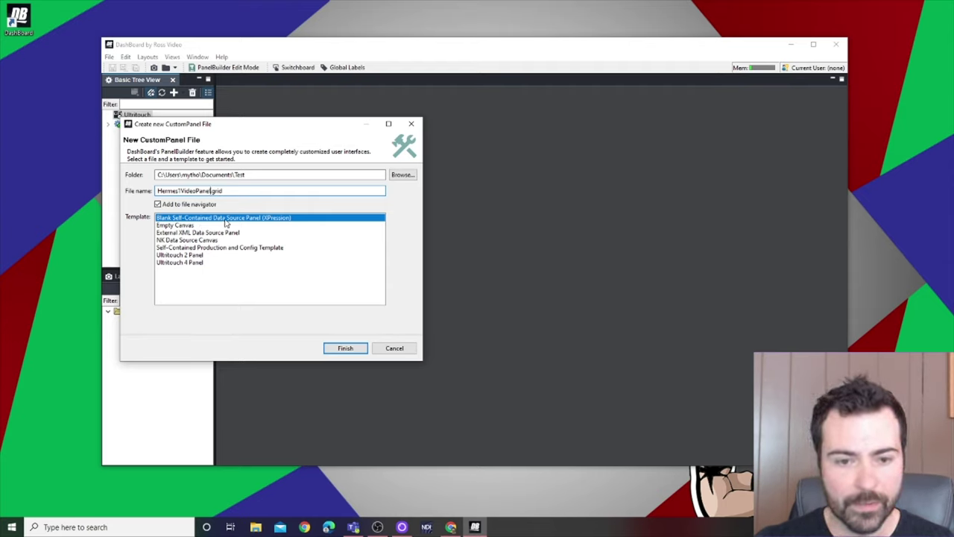
left_click(210, 257)
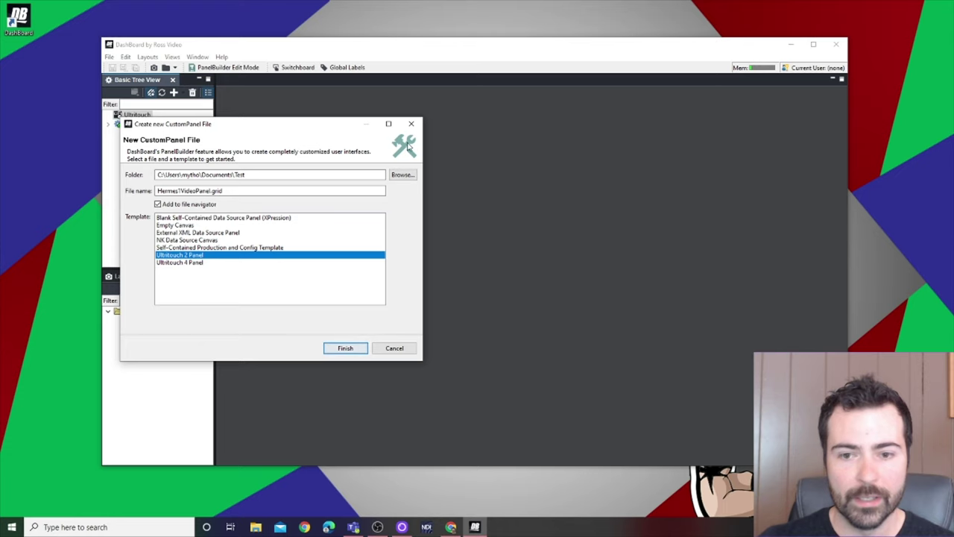
Step: Save it in a new Documents\Hermes1VideoPan folder and finish creating the file
left_click(402, 175)
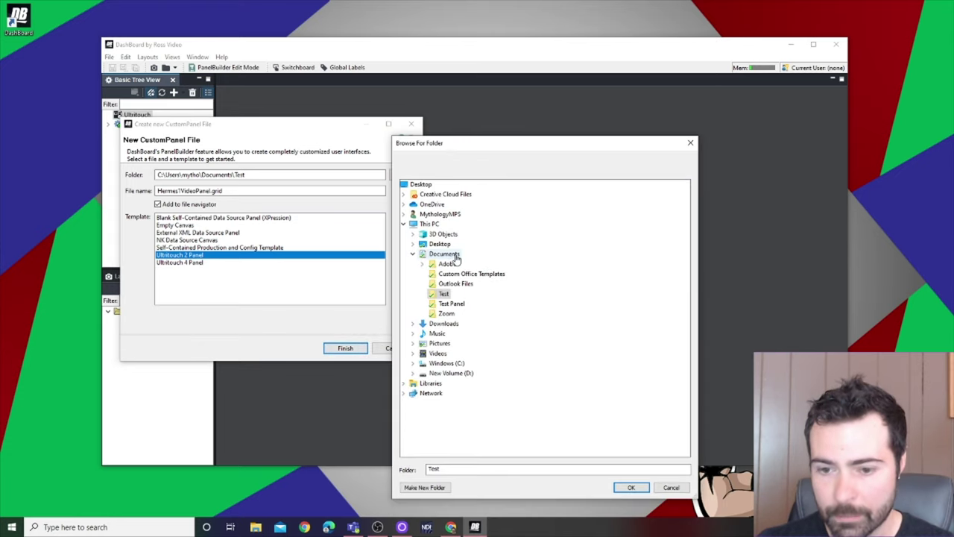
left_click(457, 257)
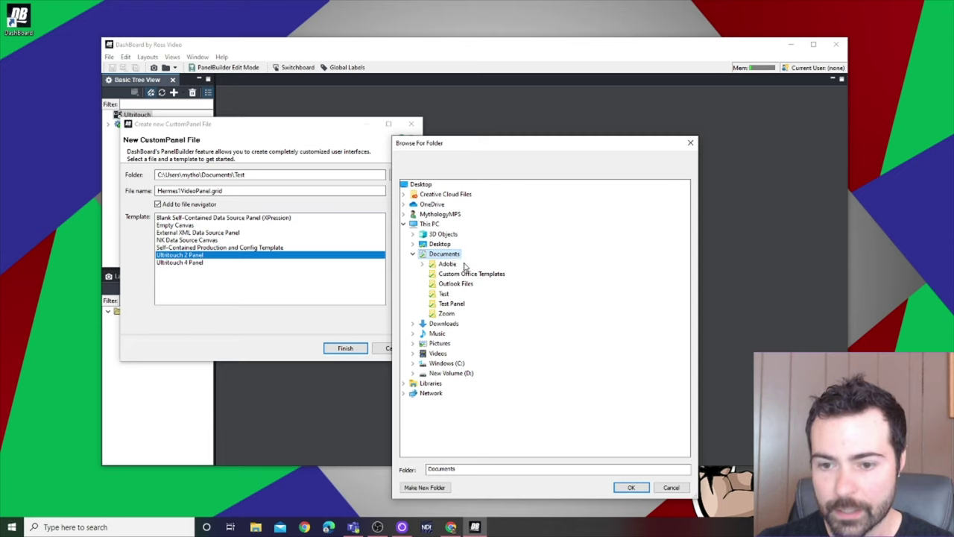
left_click(422, 488)
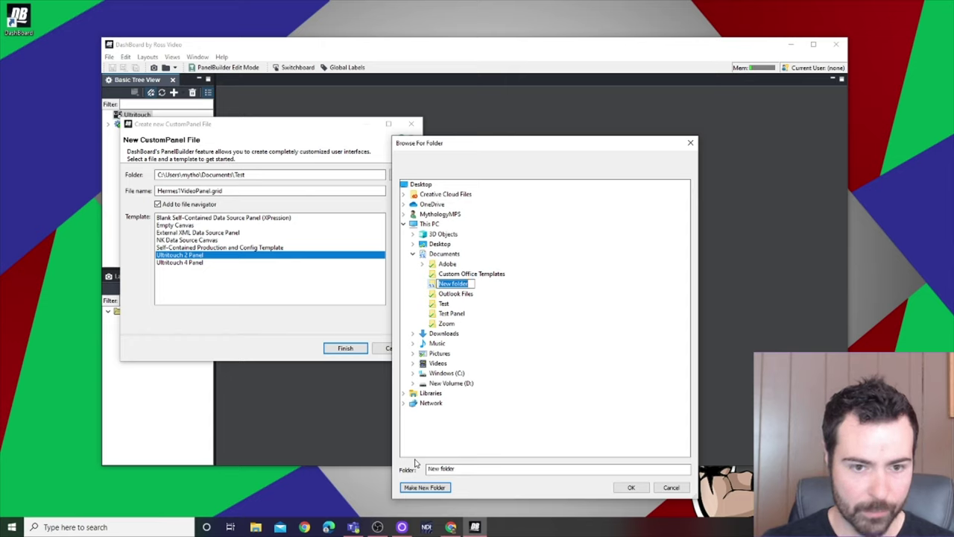
type("Hermes1")
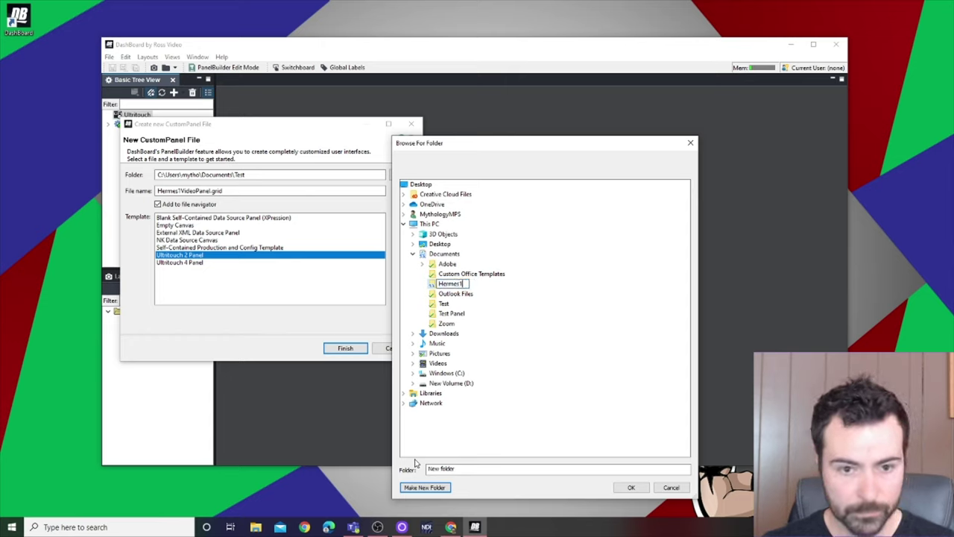
key("Return")
type("VideoPan")
key("Return")
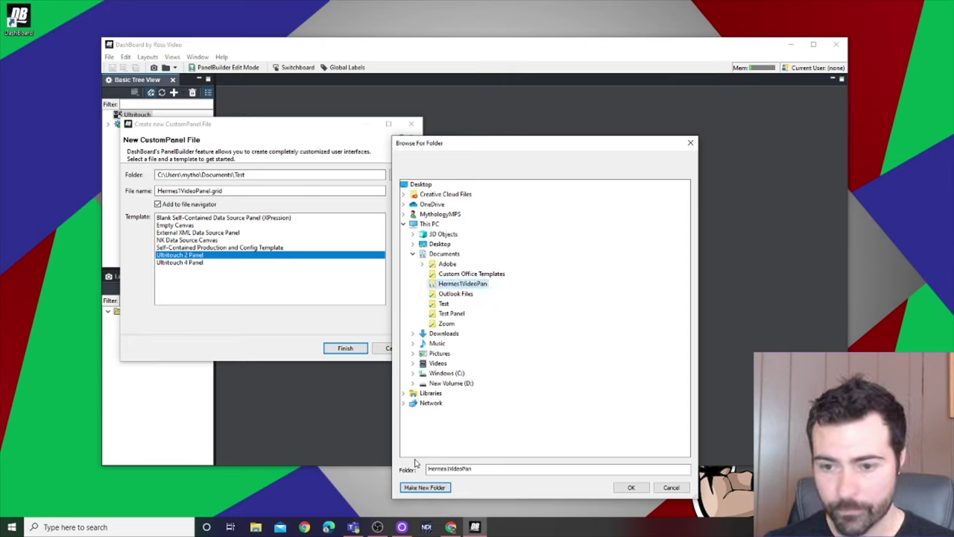
left_click(630, 486)
left_click(347, 347)
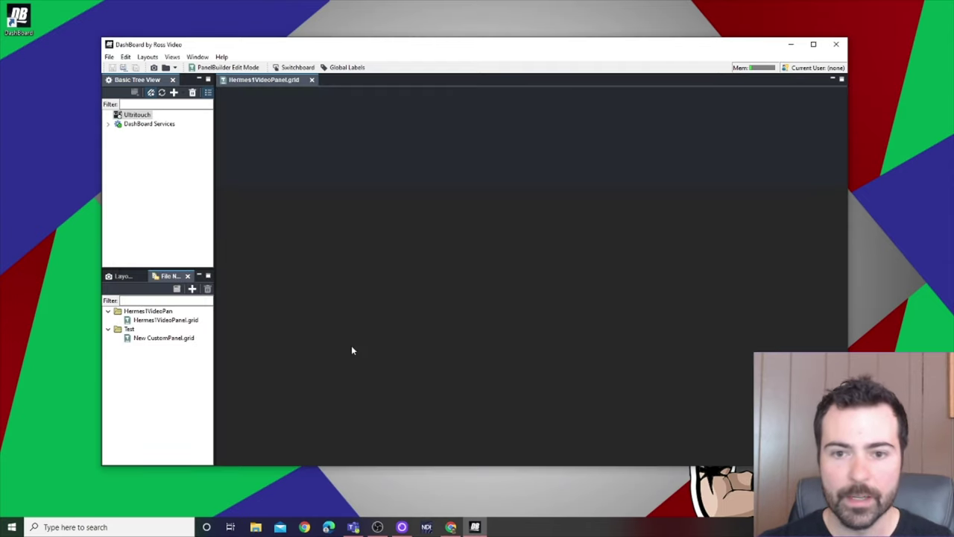
Step: Reposition the DashBoard window and widen its right edge
left_click_drag(345, 47, 313, 63)
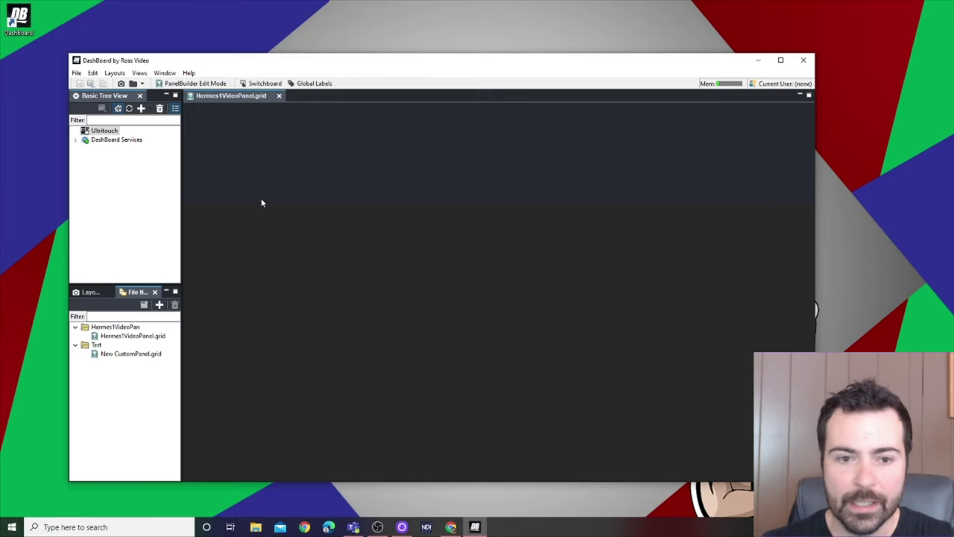
left_click_drag(817, 199, 845, 196)
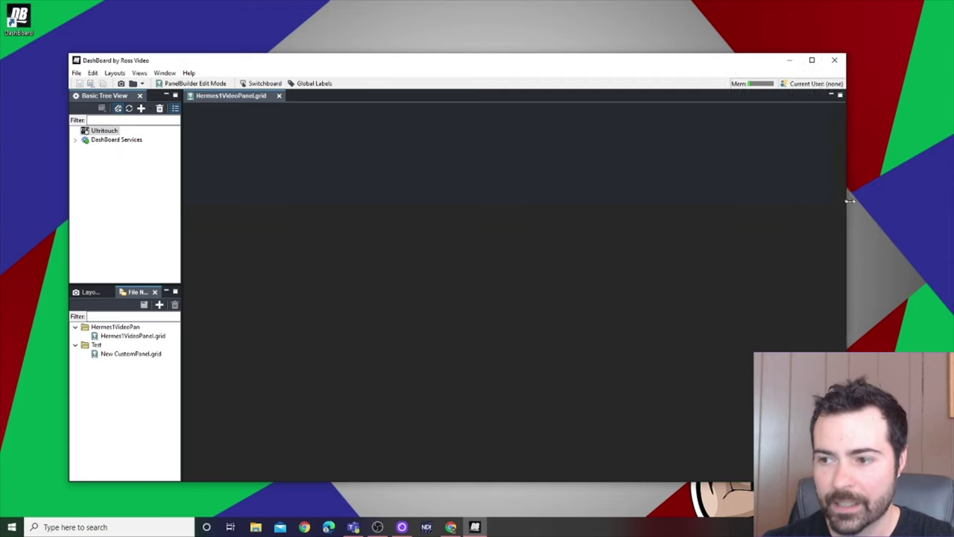
left_click_drag(734, 65, 713, 51)
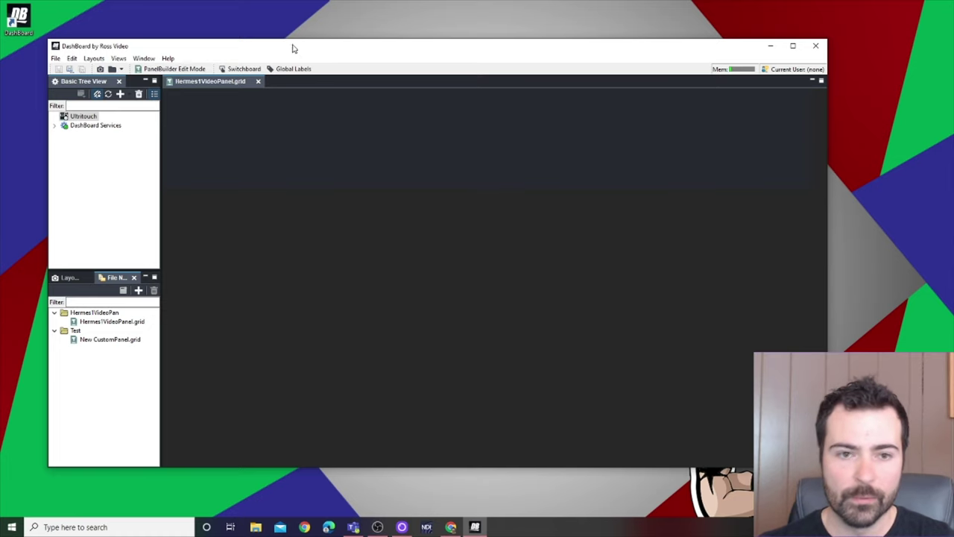
left_click_drag(291, 47, 363, 53)
Step: Enter Edit Mode with Ctrl+E and draw a Table layout across the whole panel grid
key("ctrl+e")
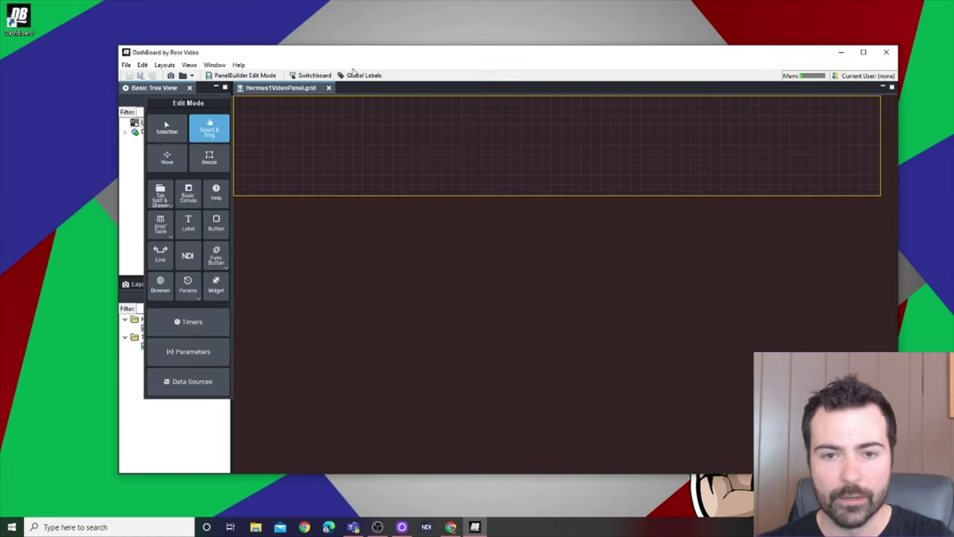
mouse_move(351, 58)
left_mouse_down()
mouse_move(317, 49)
mouse_move(353, 66)
left_mouse_up()
left_click_drag(175, 105, 141, 129)
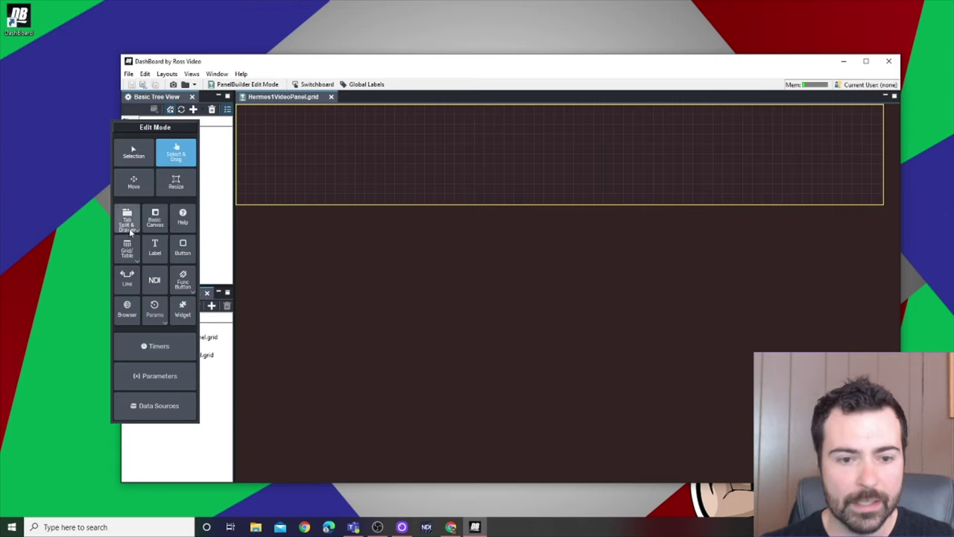
left_click(132, 252)
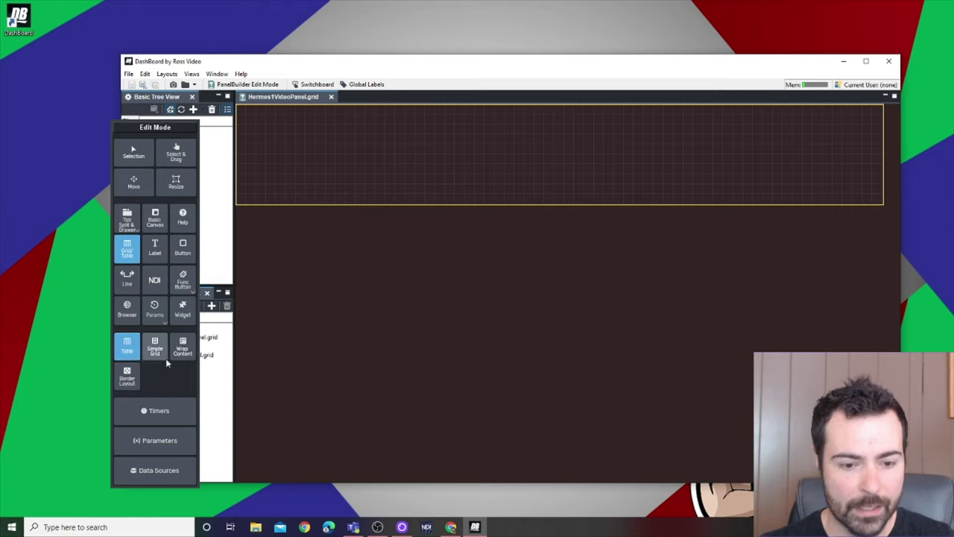
left_click(134, 349)
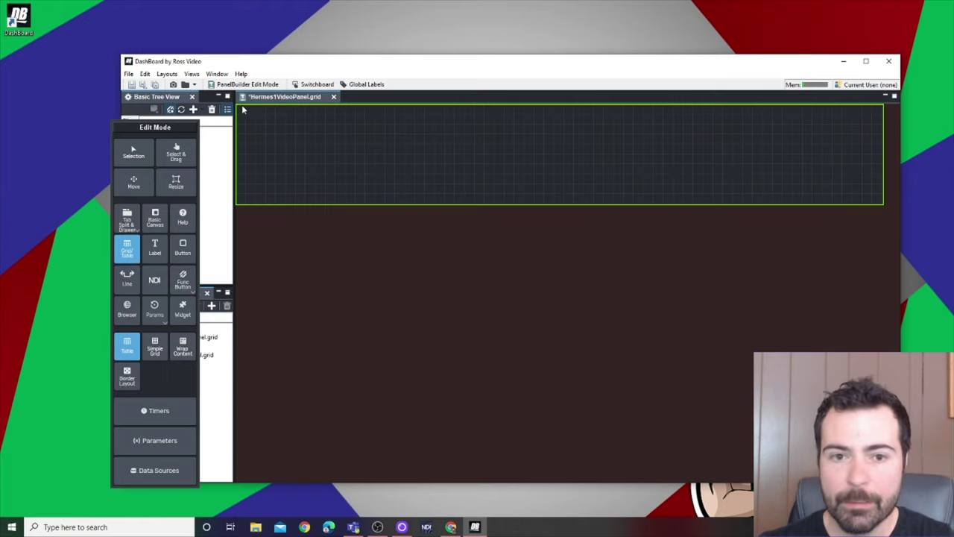
left_click_drag(242, 110, 883, 206)
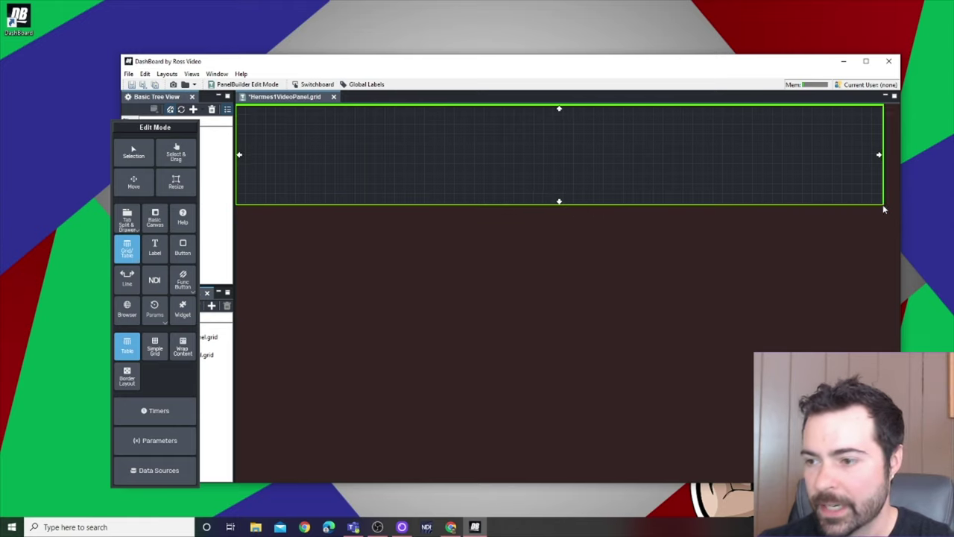